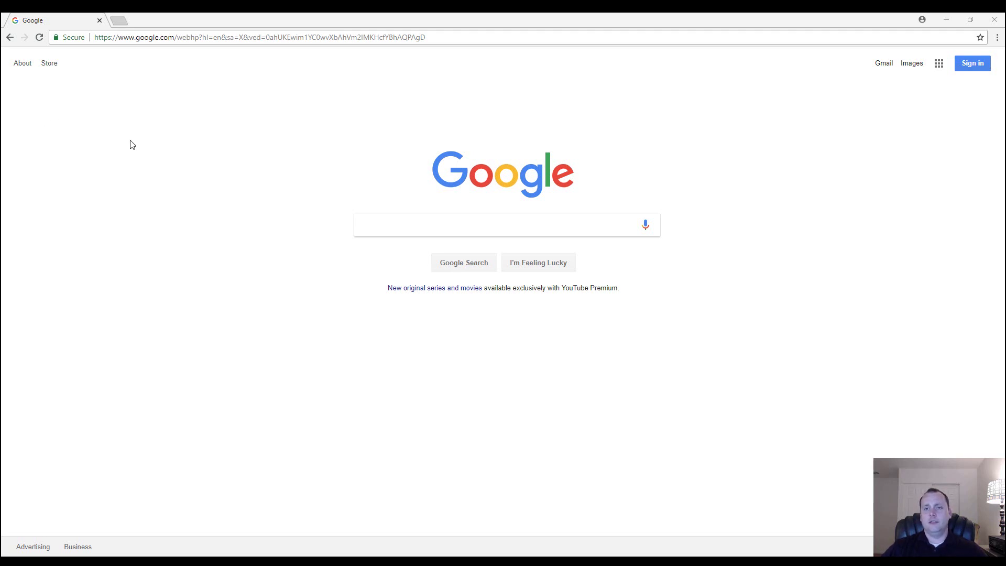
Go to otcmarkets.com from the Google homepage.
{"action": "left_click", "coordinate": [254, 38]}
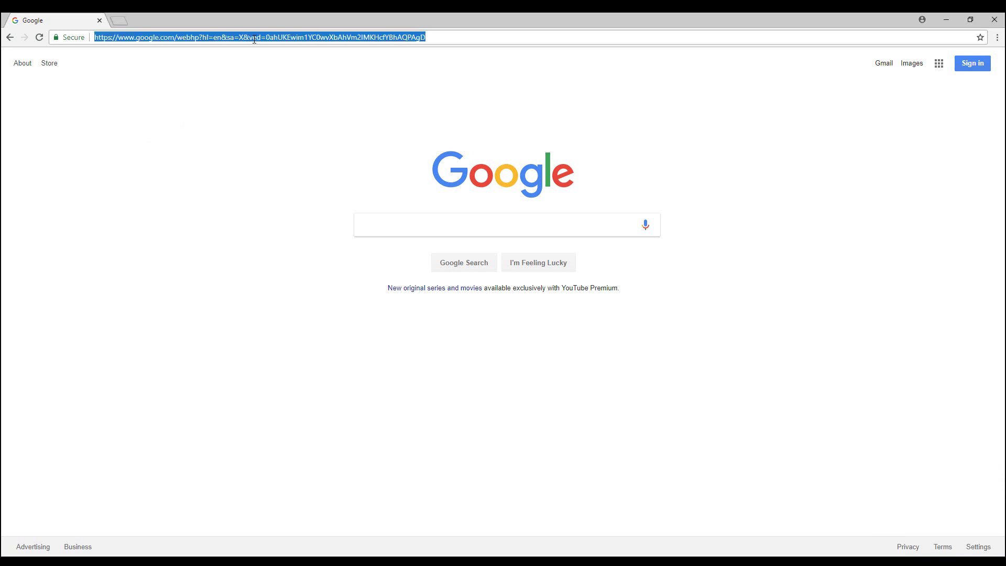
{"action": "type", "text": "otc"}
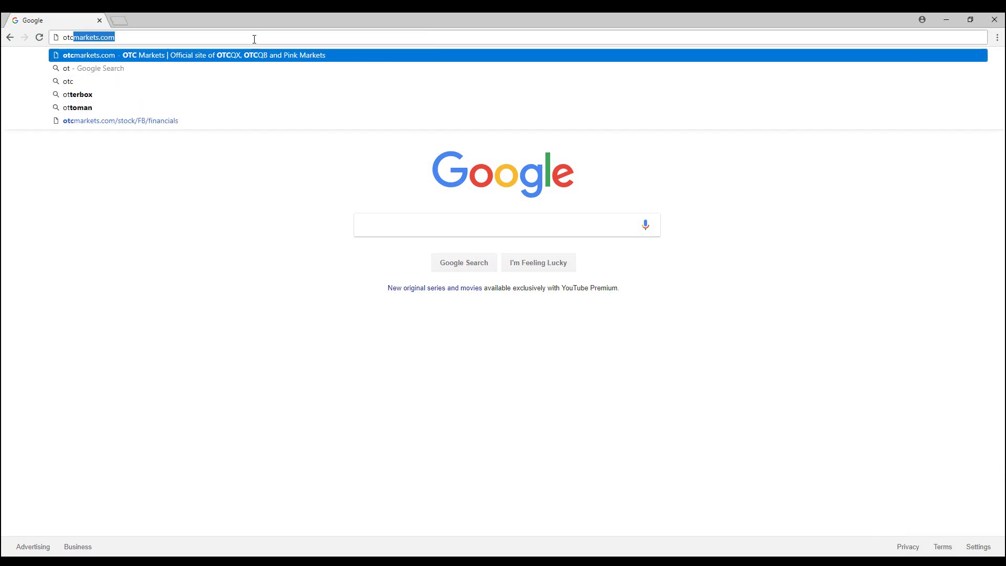
{"action": "type", "text": "mar"}
{"action": "key", "text": "Return"}
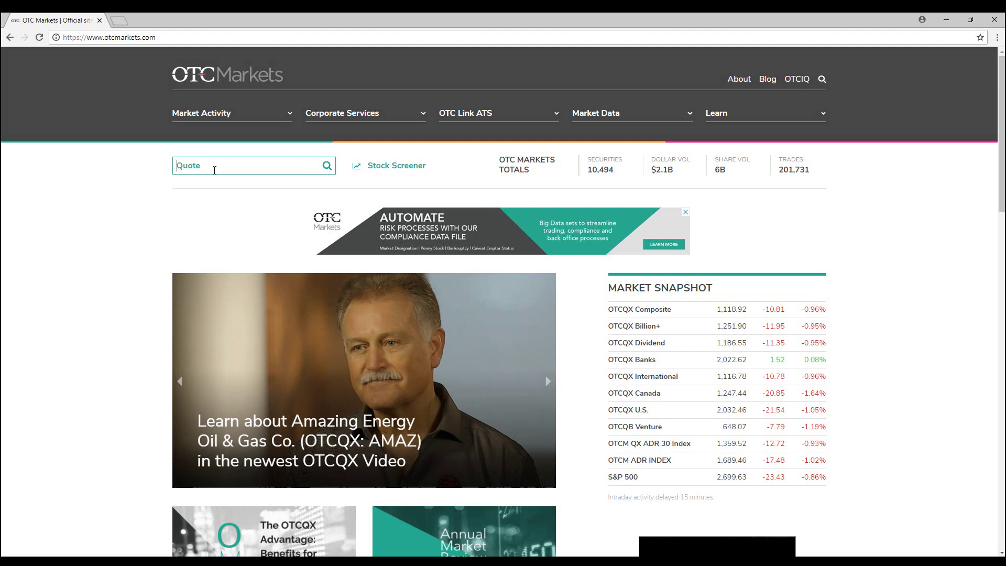
{"action": "type", "text": "fb"}
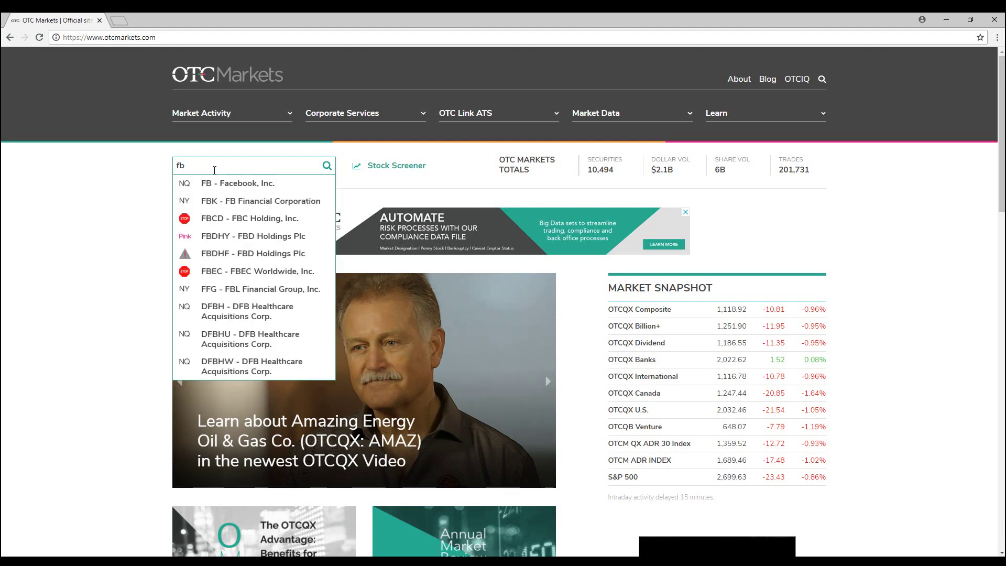
Choose 'FB - Facebook, Inc.' from the quote search results.
{"action": "left_click", "coordinate": [221, 186]}
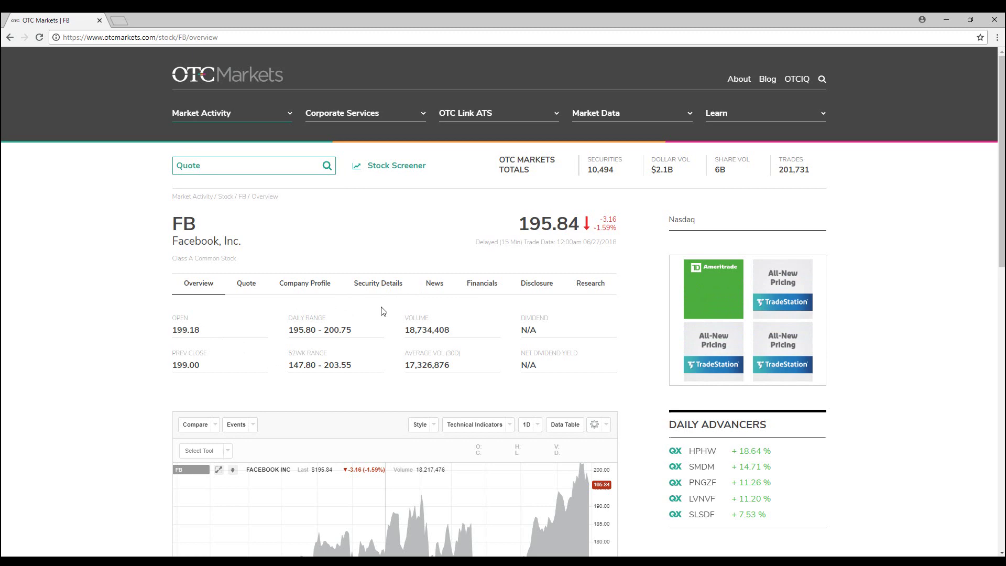
{"action": "scroll", "coordinate": [378, 315], "scroll_direction": "down", "scroll_amount": 10}
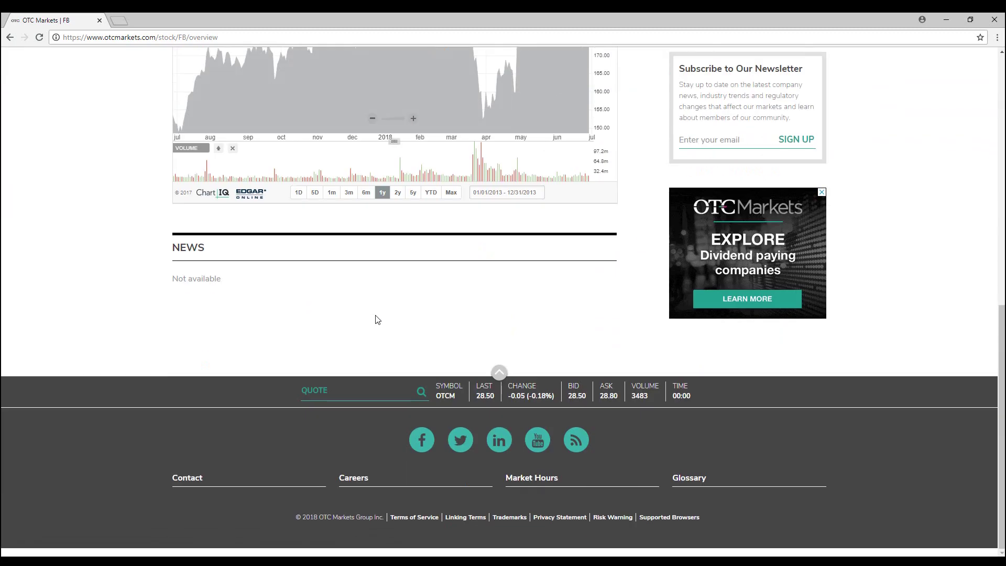
{"action": "scroll", "coordinate": [376, 319], "scroll_direction": "up", "scroll_amount": 10}
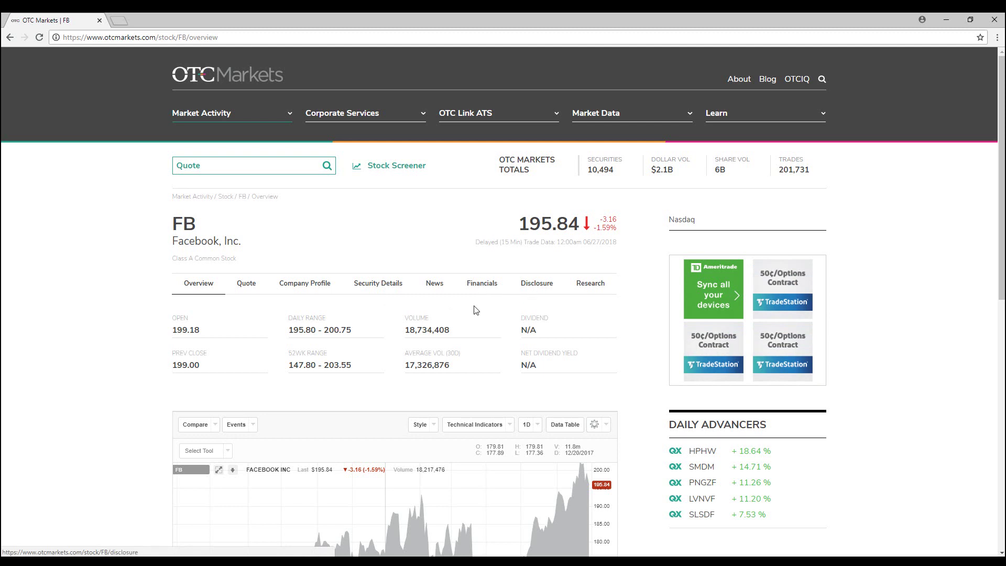
Show FB's Security Details with market cap, outstanding shares and shareholders of record.
{"action": "left_click", "coordinate": [385, 290]}
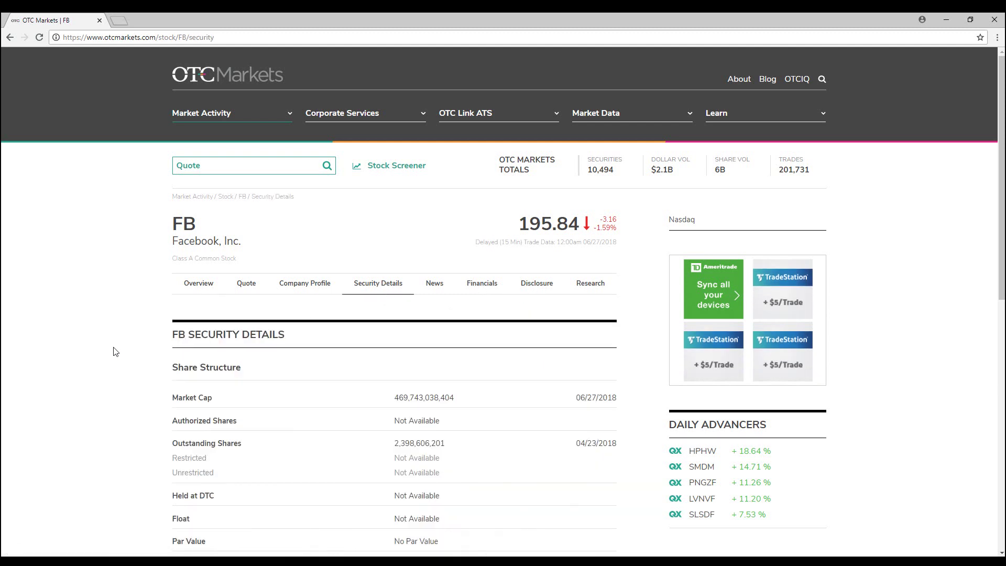
{"action": "scroll", "coordinate": [116, 351], "scroll_direction": "down", "scroll_amount": 2}
{"action": "scroll", "coordinate": [116, 351], "scroll_direction": "down", "scroll_amount": 1}
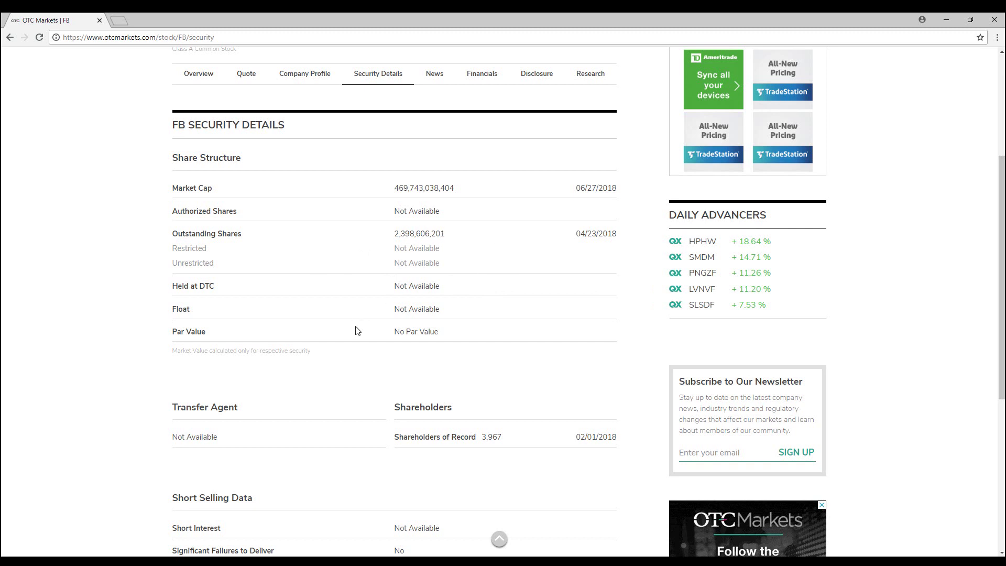
{"action": "scroll", "coordinate": [356, 333], "scroll_direction": "down", "scroll_amount": 3}
{"action": "scroll", "coordinate": [356, 332], "scroll_direction": "up", "scroll_amount": 4}
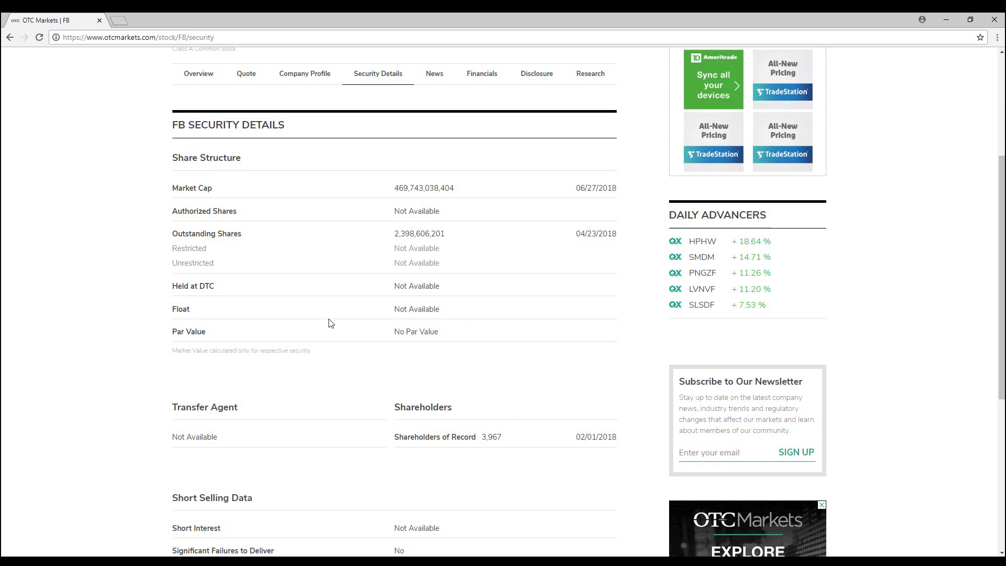
{"action": "scroll", "coordinate": [330, 321], "scroll_direction": "up", "scroll_amount": 3}
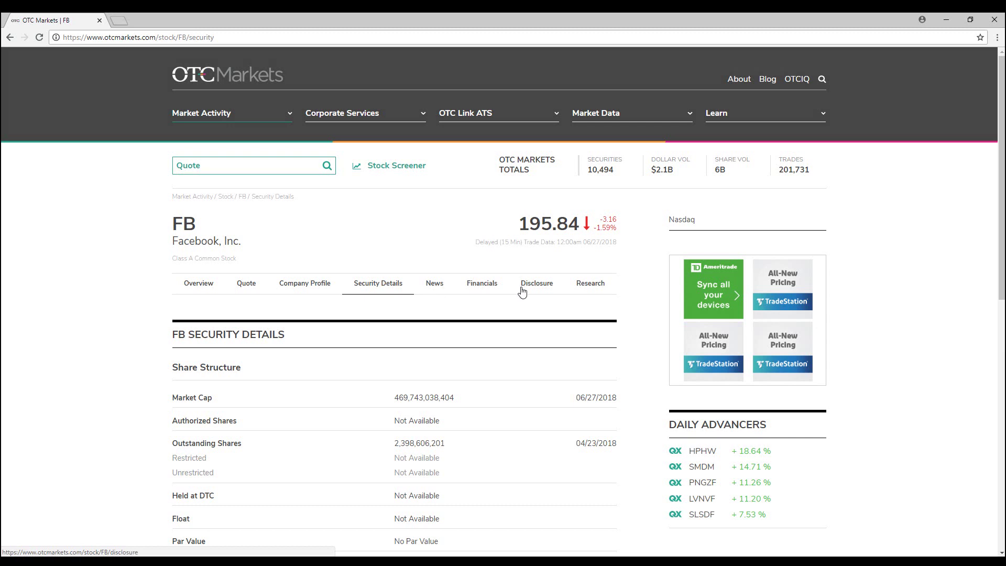
Review FB's income statement, then show its annual balance sheet for 2014–2017.
{"action": "left_click", "coordinate": [489, 289]}
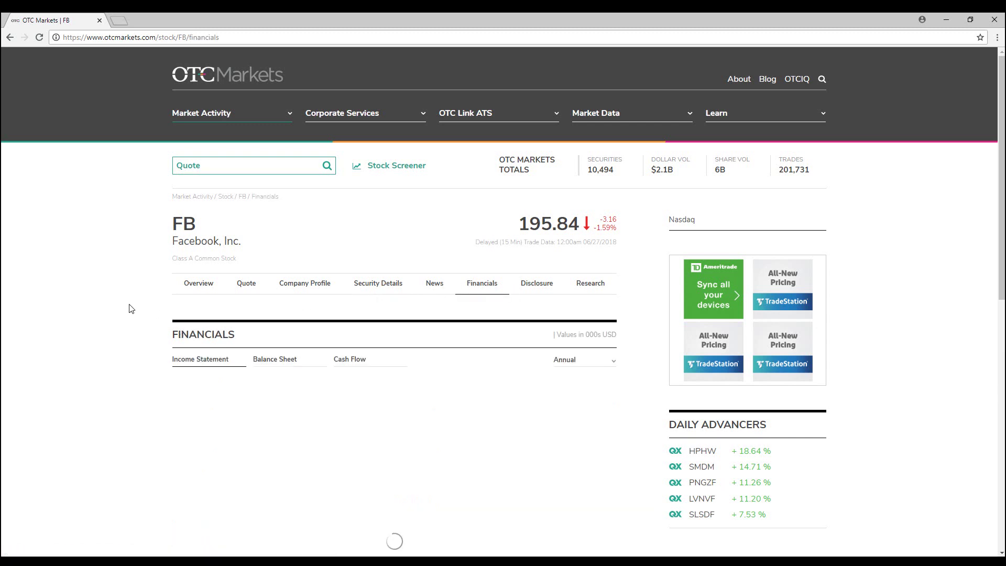
{"action": "scroll", "coordinate": [126, 307], "scroll_direction": "down", "scroll_amount": 2}
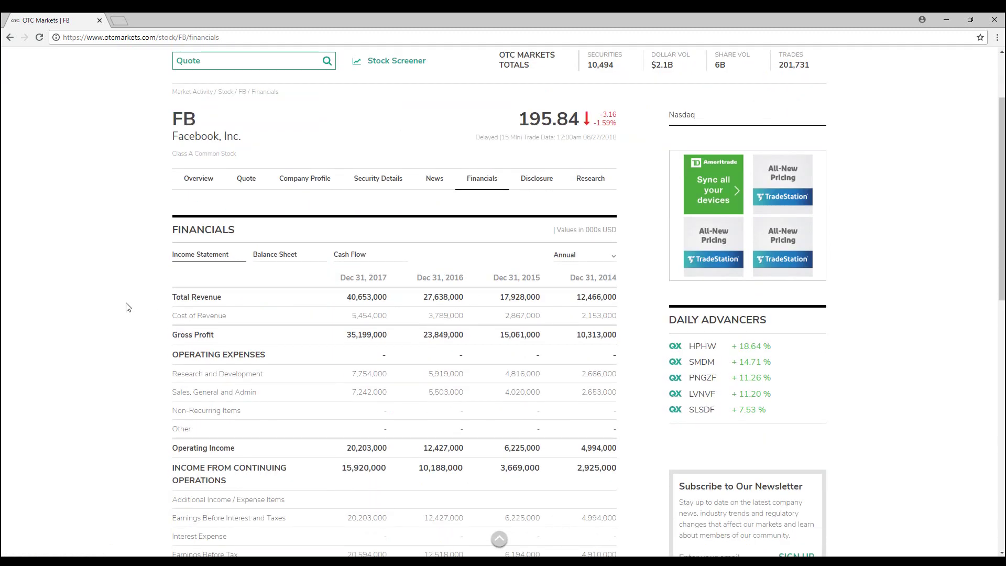
{"action": "scroll", "coordinate": [125, 307], "scroll_direction": "down", "scroll_amount": 2}
{"action": "scroll", "coordinate": [126, 307], "scroll_direction": "down", "scroll_amount": 1}
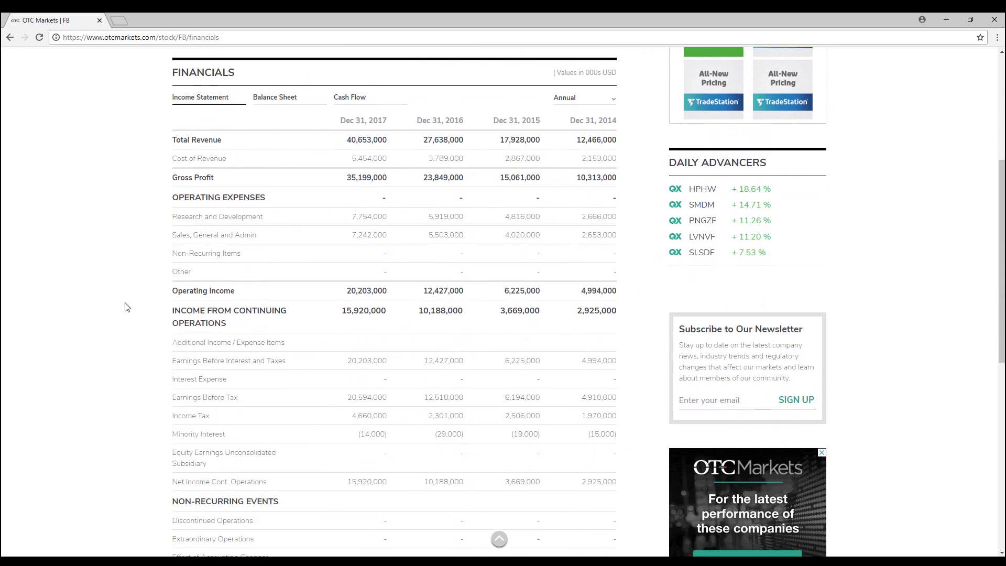
{"action": "scroll", "coordinate": [127, 307], "scroll_direction": "down", "scroll_amount": 2}
{"action": "scroll", "coordinate": [126, 307], "scroll_direction": "down", "scroll_amount": 4}
{"action": "scroll", "coordinate": [126, 306], "scroll_direction": "down", "scroll_amount": 1}
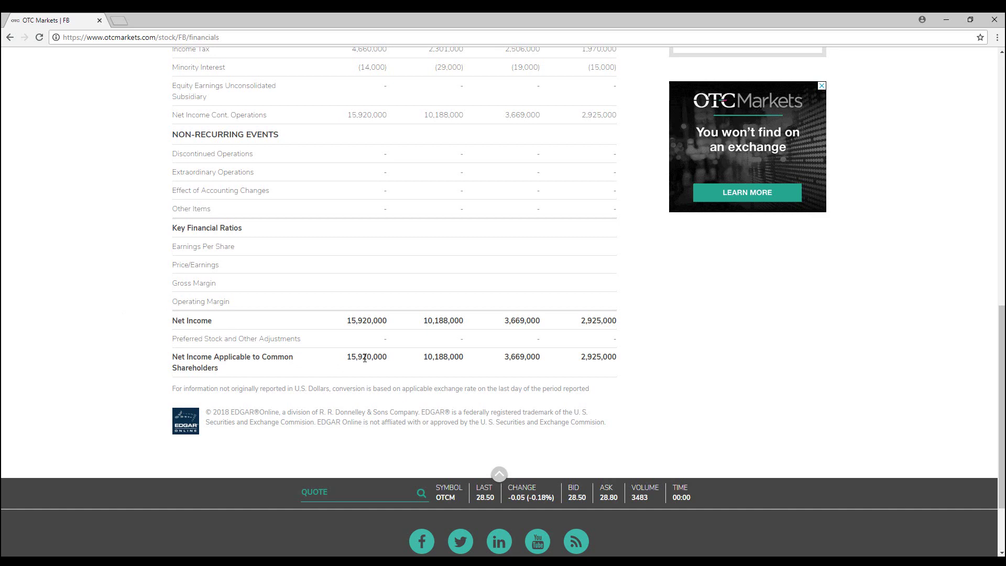
{"action": "scroll", "coordinate": [341, 354], "scroll_direction": "up", "scroll_amount": 5}
{"action": "scroll", "coordinate": [317, 339], "scroll_direction": "up", "scroll_amount": 5}
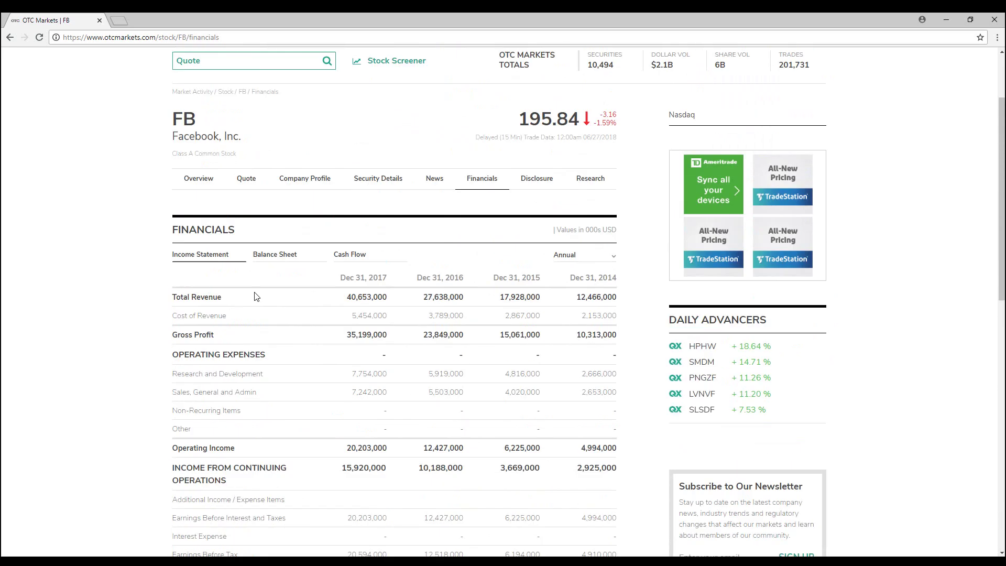
{"action": "left_click", "coordinate": [271, 256]}
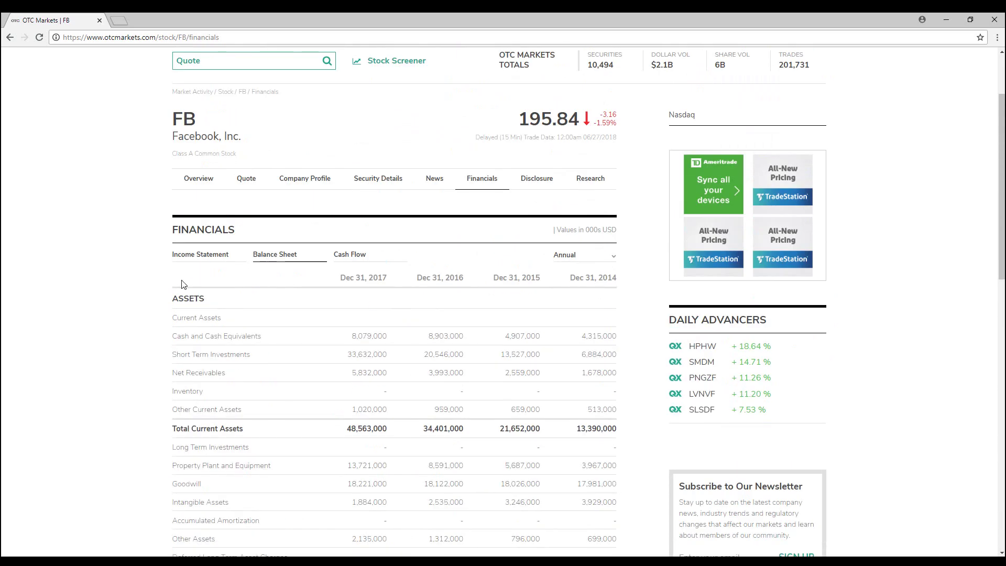
{"action": "scroll", "coordinate": [146, 302], "scroll_direction": "down", "scroll_amount": 1}
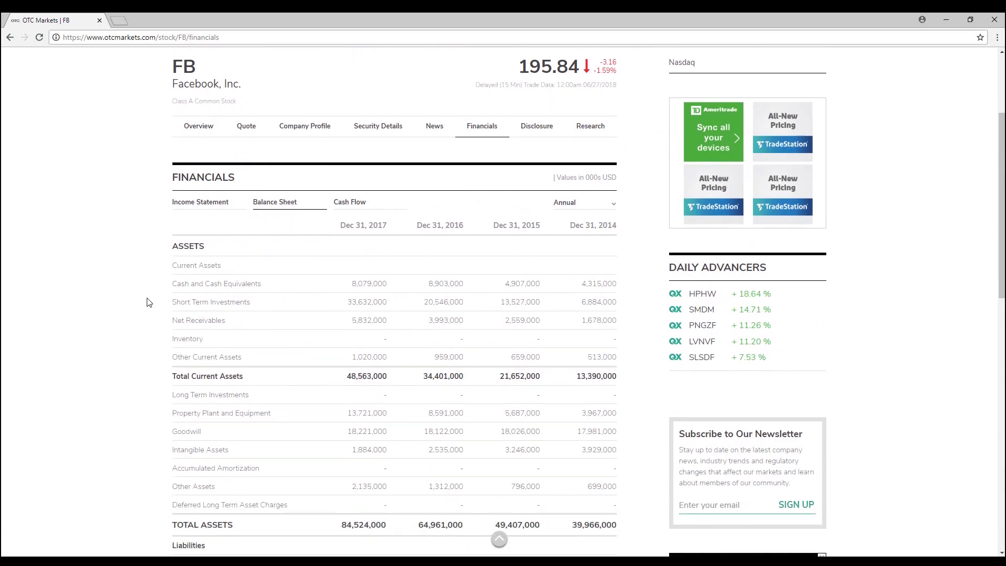
{"action": "scroll", "coordinate": [147, 302], "scroll_direction": "down", "scroll_amount": 1}
{"action": "scroll", "coordinate": [147, 302], "scroll_direction": "down", "scroll_amount": 3}
{"action": "scroll", "coordinate": [148, 302], "scroll_direction": "down", "scroll_amount": 3}
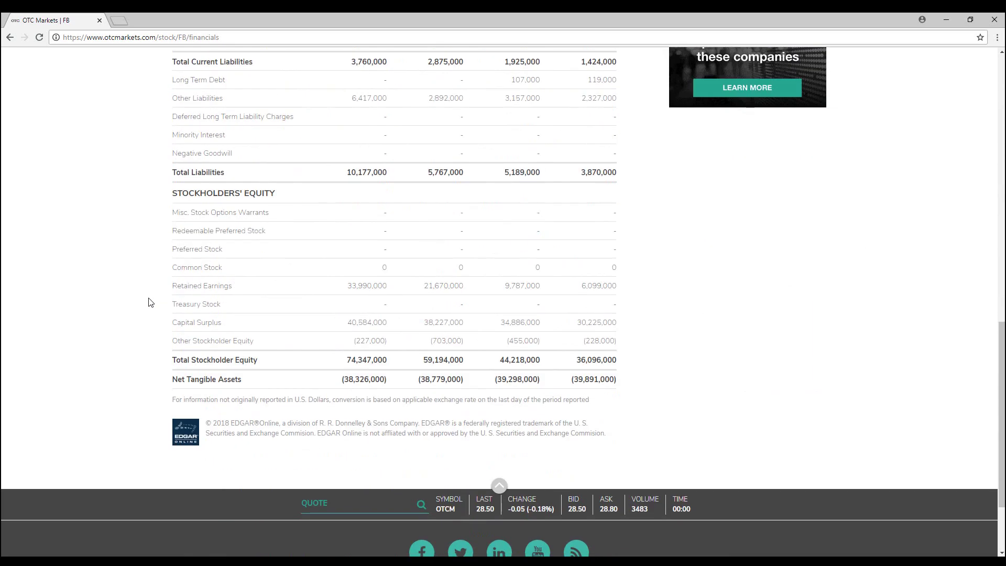
{"action": "scroll", "coordinate": [148, 302], "scroll_direction": "up", "scroll_amount": 5}
{"action": "scroll", "coordinate": [209, 321], "scroll_direction": "up", "scroll_amount": 5}
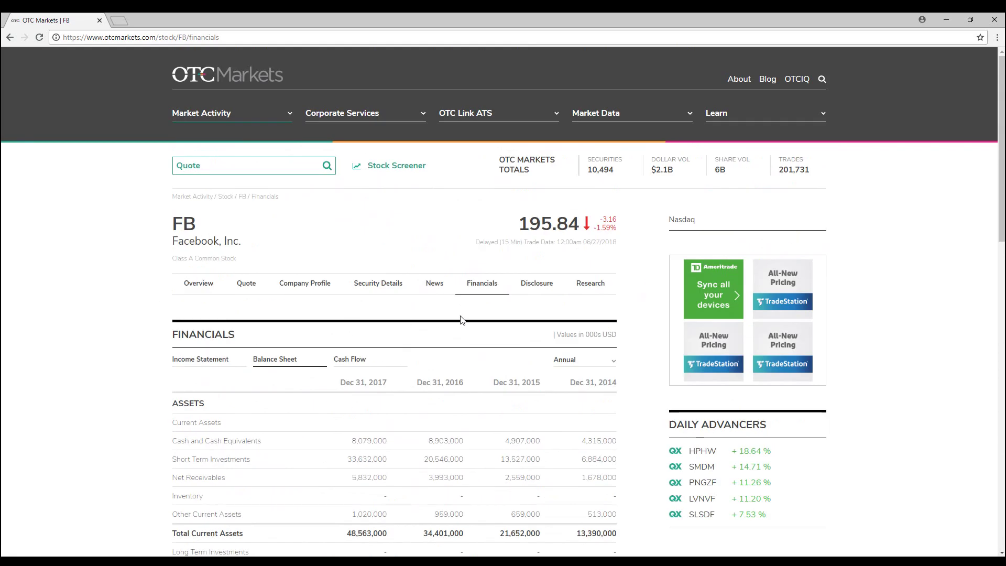
Show FB's Disclosure page with SEC filings and insider SEC transactions.
{"action": "left_click", "coordinate": [525, 285]}
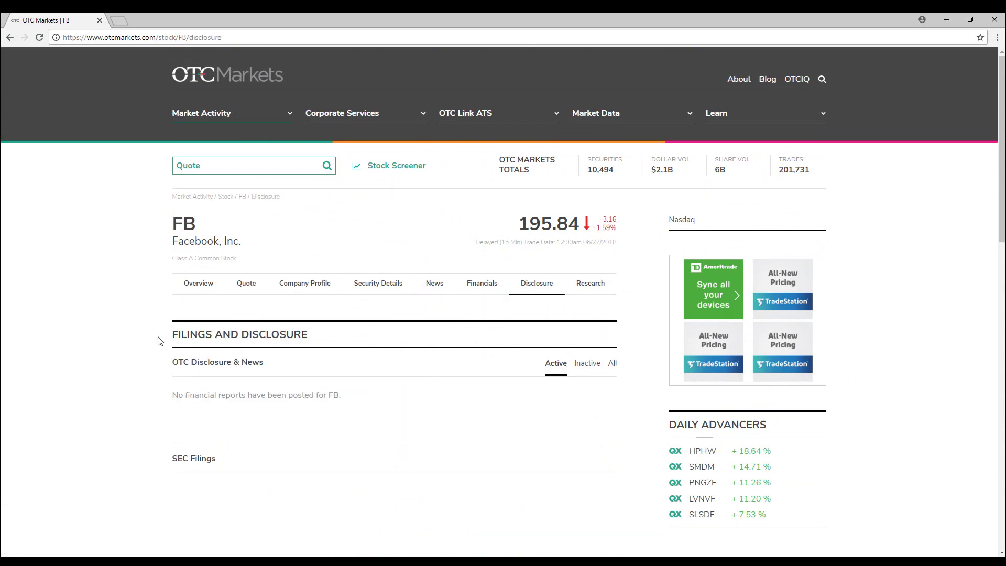
{"action": "scroll", "coordinate": [143, 335], "scroll_direction": "down", "scroll_amount": 2}
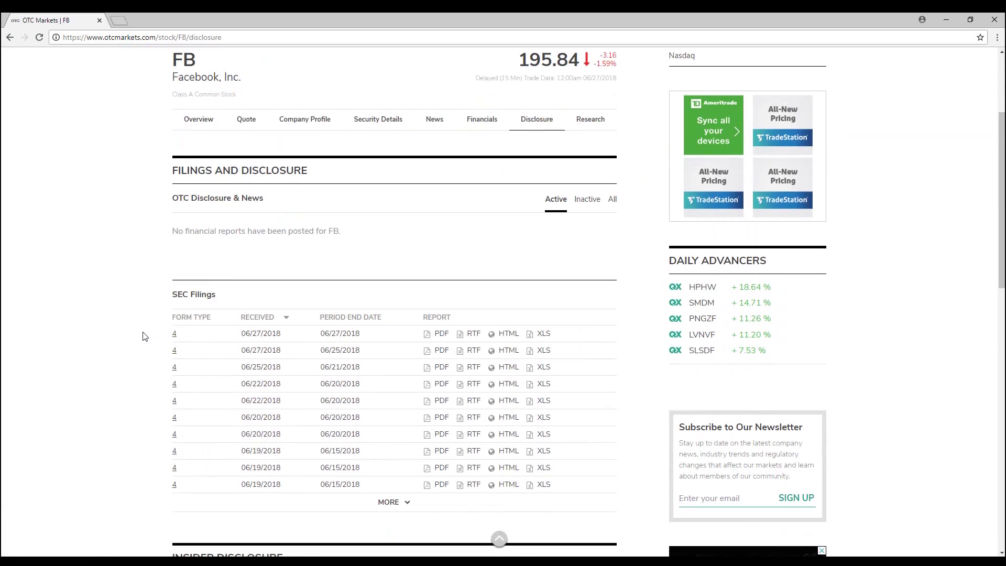
{"action": "scroll", "coordinate": [142, 335], "scroll_direction": "down", "scroll_amount": 1}
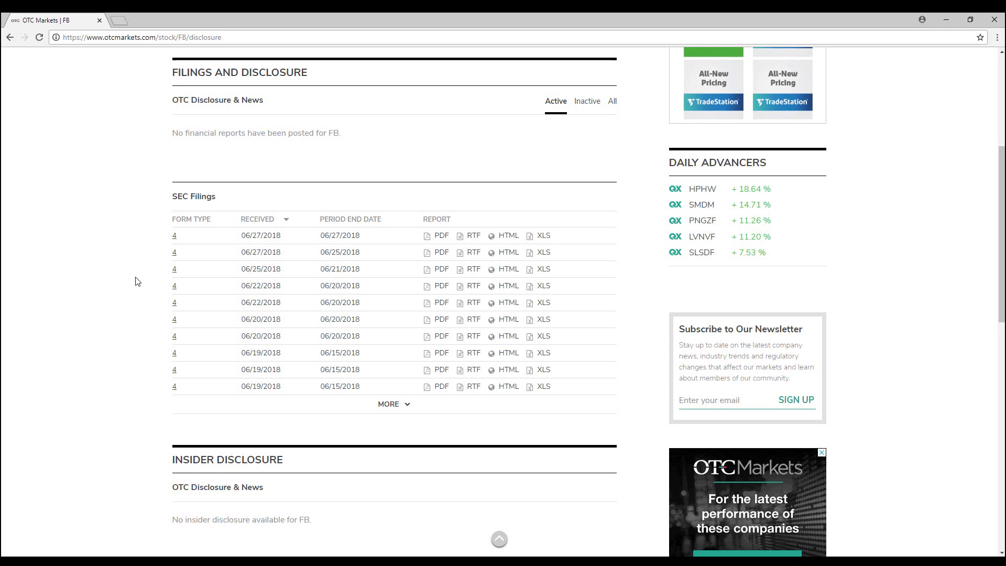
{"action": "scroll", "coordinate": [137, 284], "scroll_direction": "down", "scroll_amount": 6}
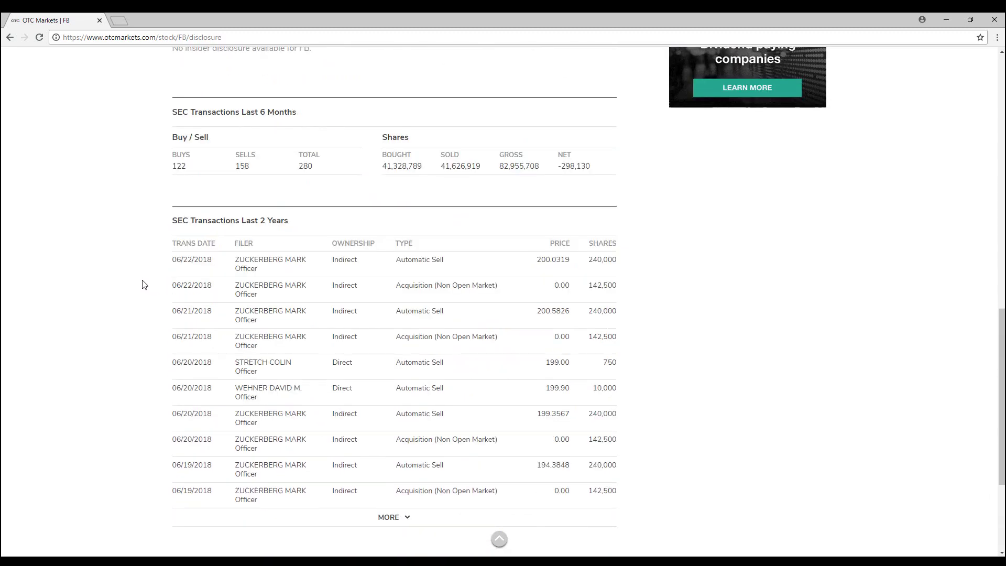
{"action": "scroll", "coordinate": [246, 264], "scroll_direction": "down", "scroll_amount": 2}
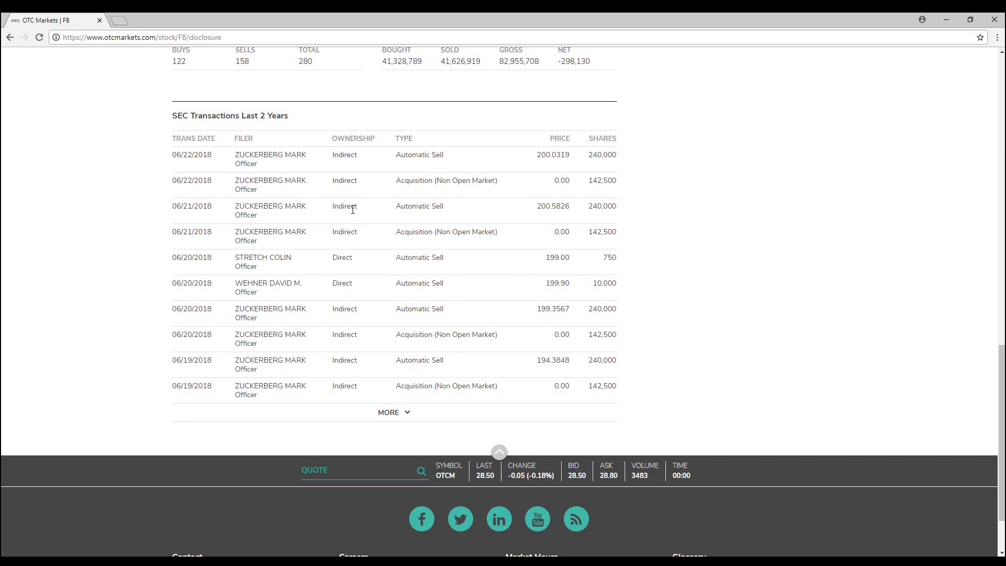
{"action": "scroll", "coordinate": [323, 216], "scroll_direction": "up", "scroll_amount": 4}
{"action": "scroll", "coordinate": [498, 259], "scroll_direction": "up", "scroll_amount": 4}
{"action": "scroll", "coordinate": [498, 259], "scroll_direction": "up", "scroll_amount": 3}
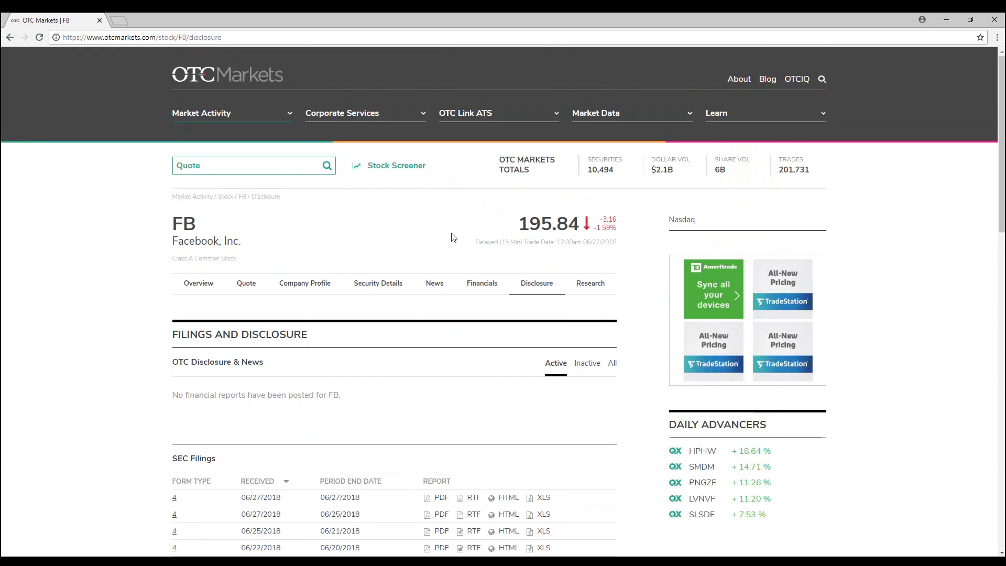